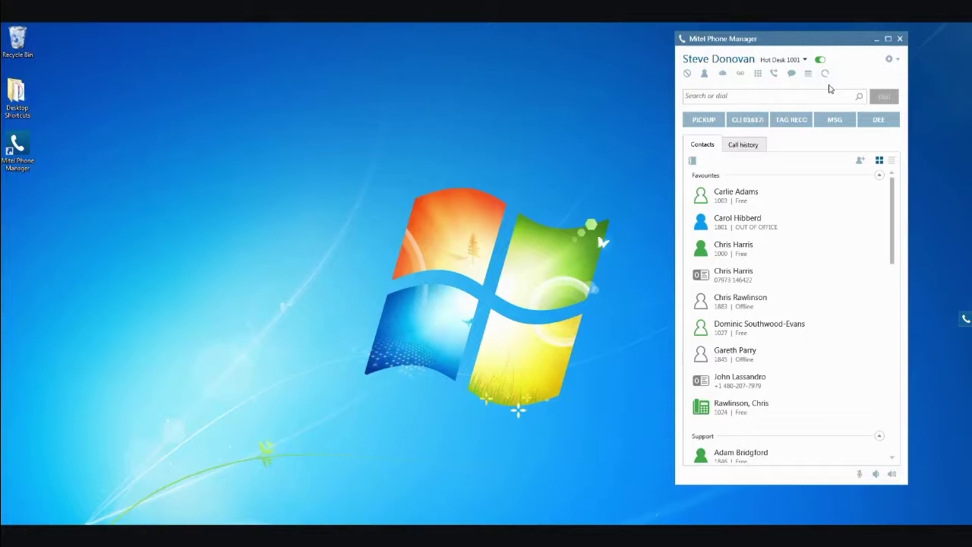
Set DND to OUT OF OFFICE with the message 'Until 3pm', then switch DND off.
{"action": "left_click", "coordinate": [687, 73]}
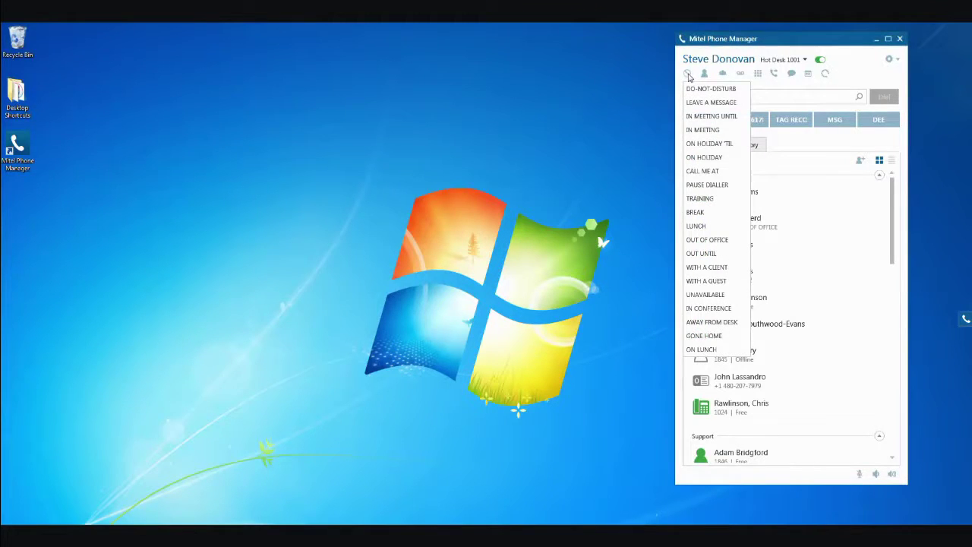
{"action": "left_click", "coordinate": [717, 242]}
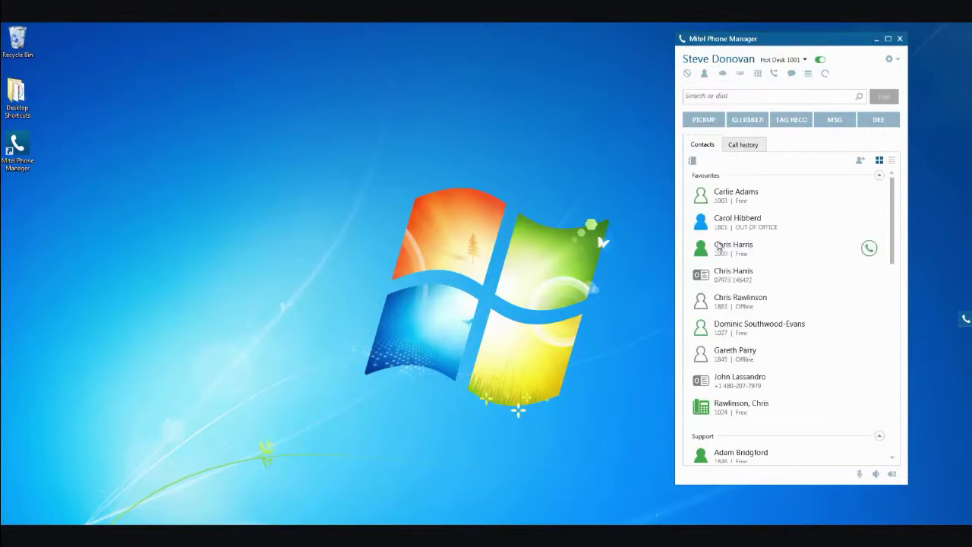
{"action": "type", "text": "U"}
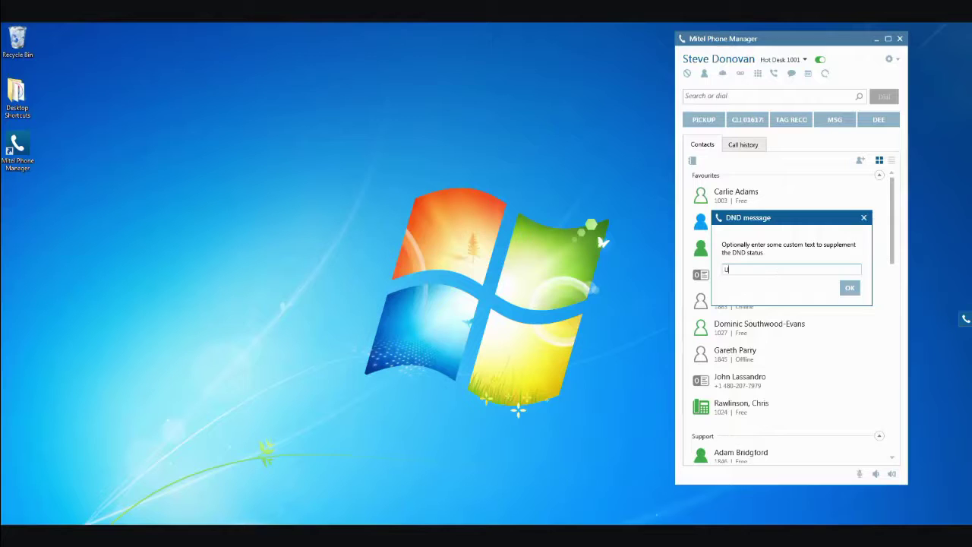
{"action": "type", "text": "ntil 3pm"}
{"action": "left_click", "coordinate": [850, 288]}
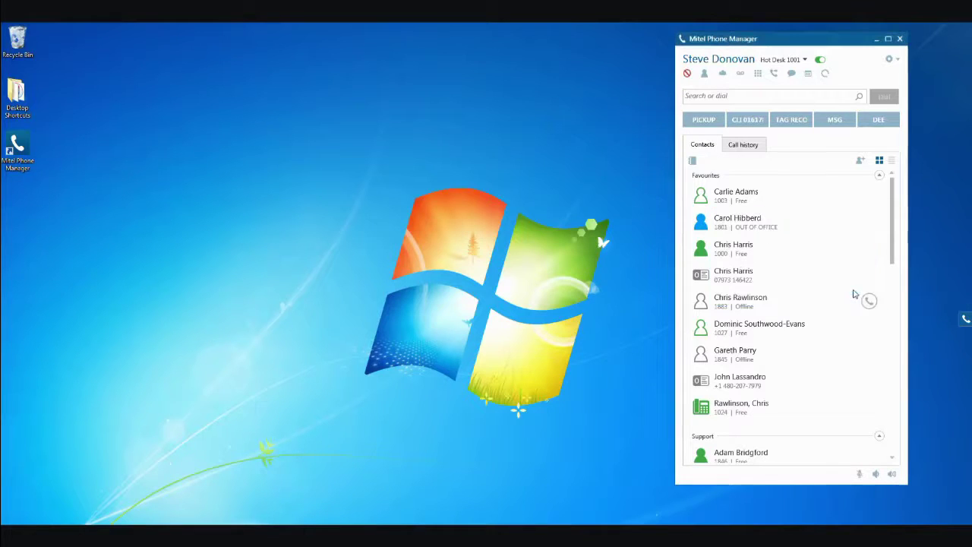
{"action": "left_click", "coordinate": [687, 73]}
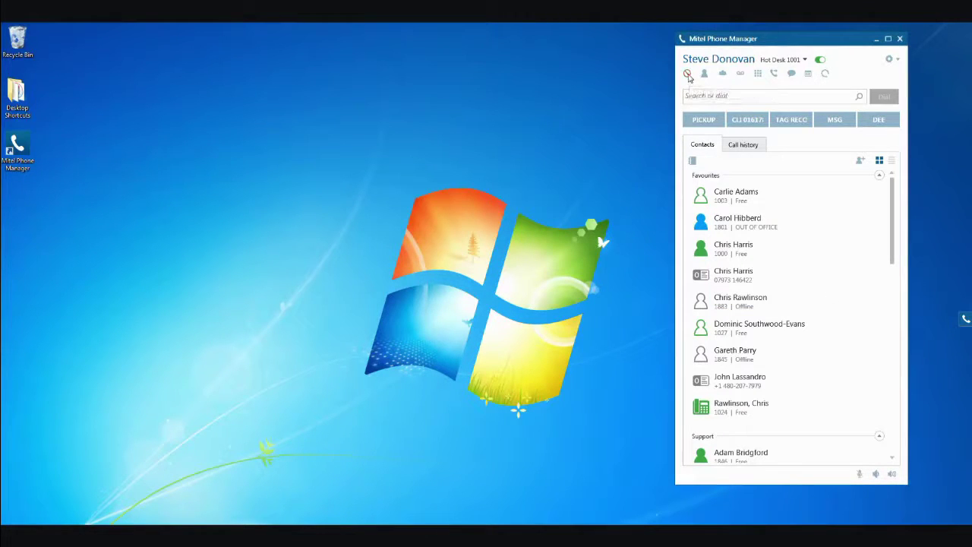
{"action": "left_click", "coordinate": [826, 73]}
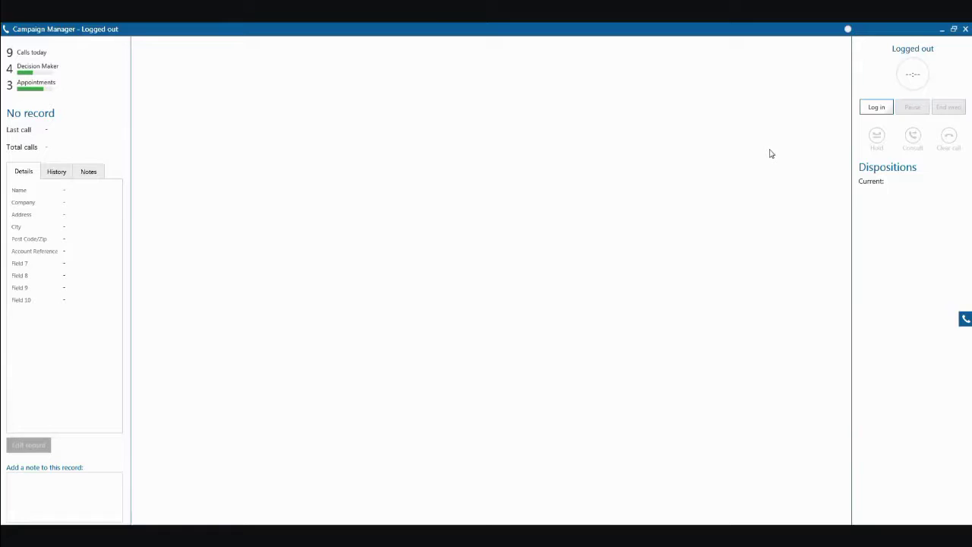
{"action": "left_click", "coordinate": [965, 29]}
{"action": "left_click", "coordinate": [899, 59]}
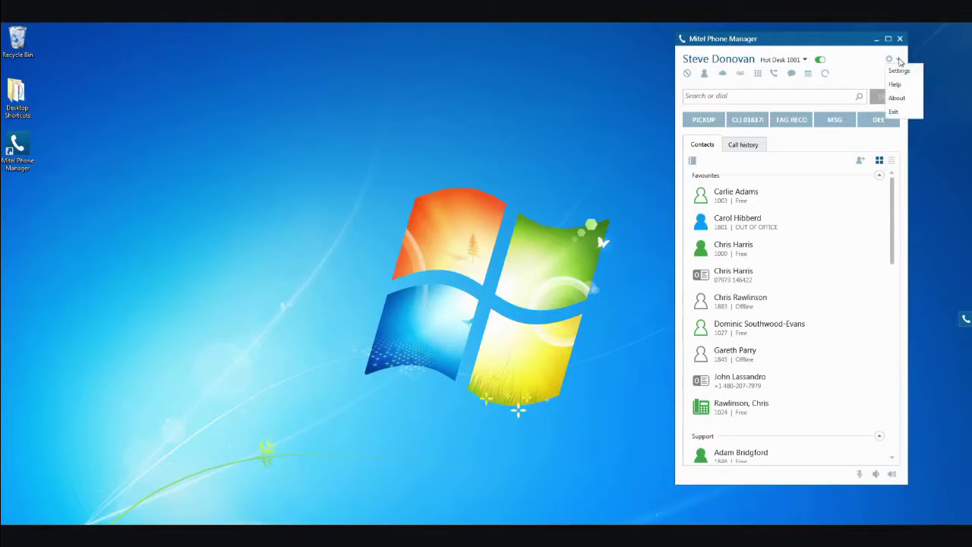
{"action": "left_click", "coordinate": [896, 85]}
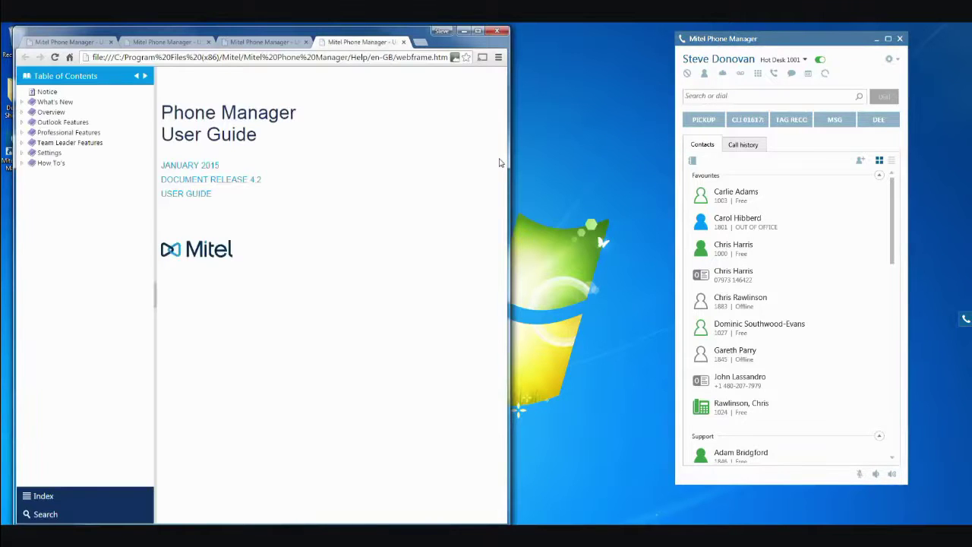
{"action": "left_click", "coordinate": [463, 31]}
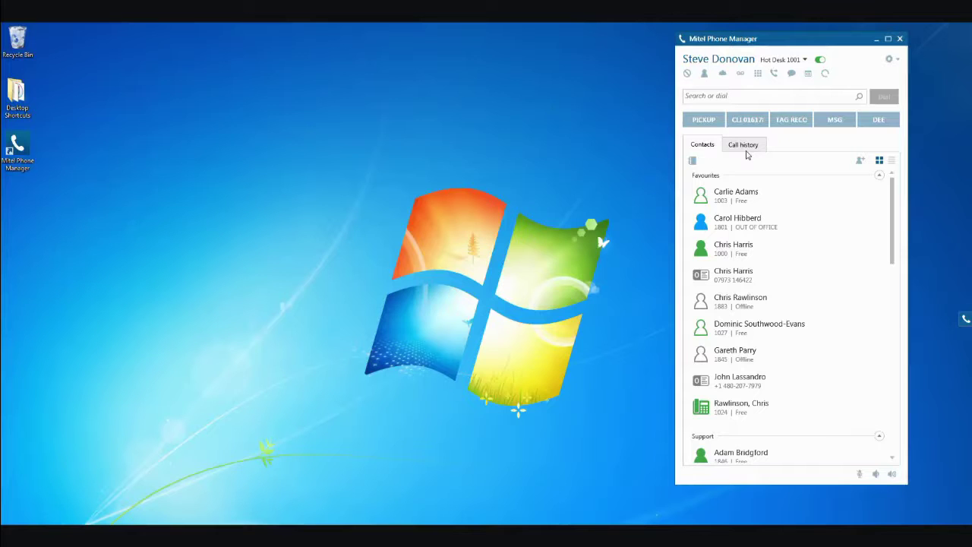
Show the call buttons on contacts, then bring back the user guide's Device icons page with F1.
{"action": "mouse_move", "coordinate": [700, 251]}
{"action": "mouse_move", "coordinate": [697, 379]}
{"action": "mouse_move", "coordinate": [710, 207]}
{"action": "mouse_move", "coordinate": [779, 235]}
{"action": "key", "text": "F1"}
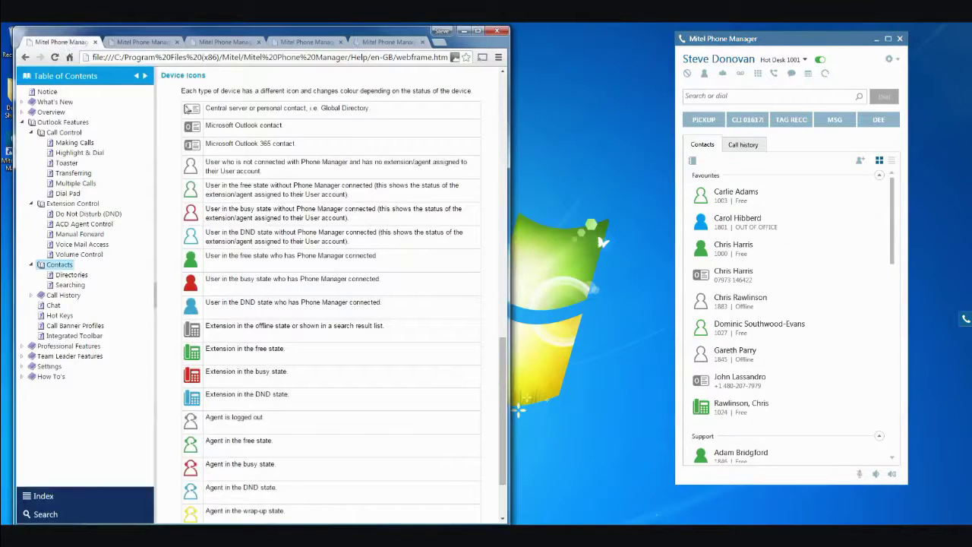
Hide the user guide, search contacts for a colleague's name, call their mobile, then clear the call.
{"action": "left_click", "coordinate": [464, 32]}
{"action": "left_click", "coordinate": [702, 98]}
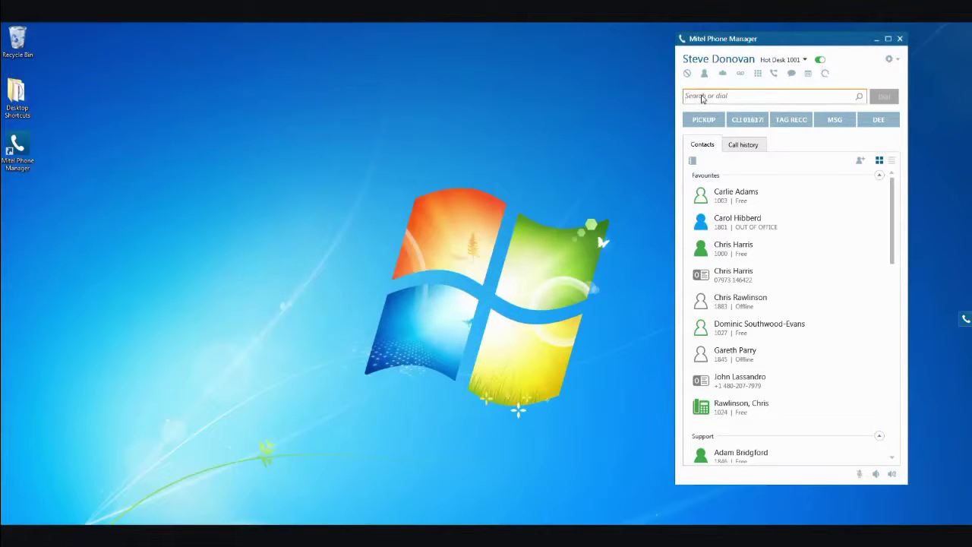
{"action": "type", "text": "steve d"}
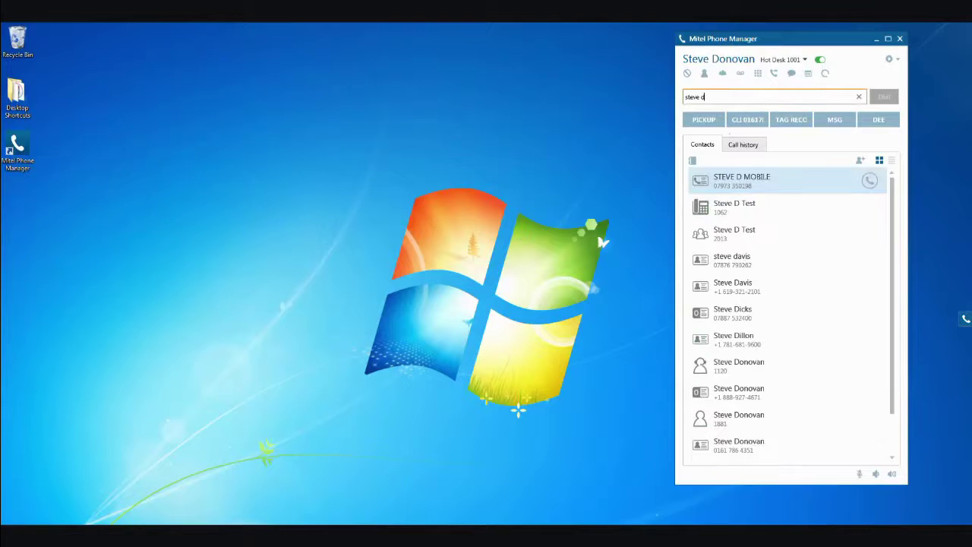
{"action": "left_click", "coordinate": [870, 182]}
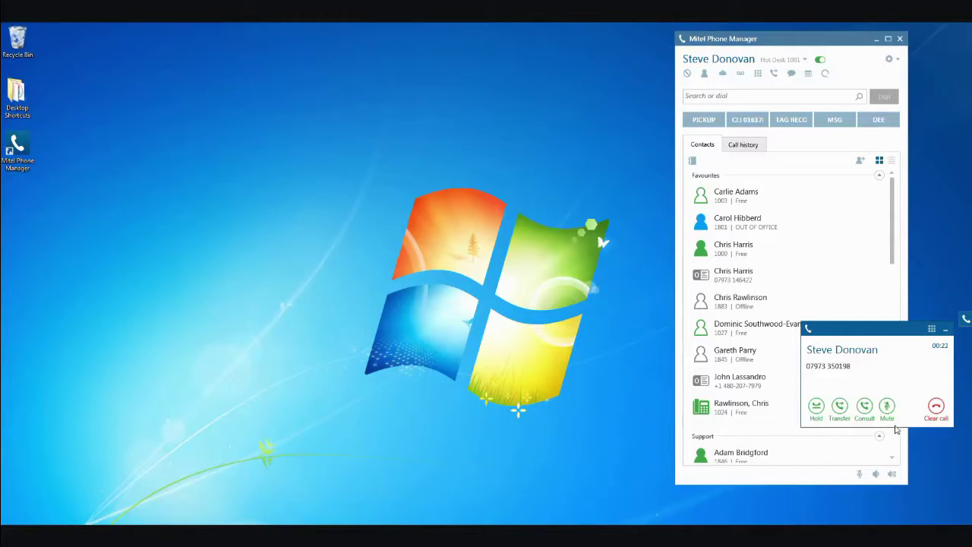
{"action": "left_click", "coordinate": [935, 407]}
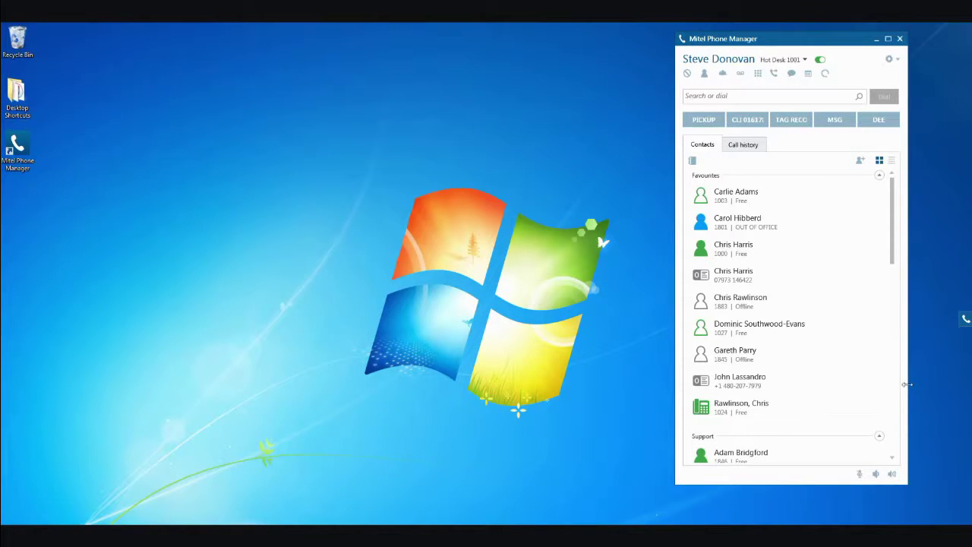
Browse the Call history list and open a logged call's recording in Xarios Call Recorder.
{"action": "left_click", "coordinate": [742, 147]}
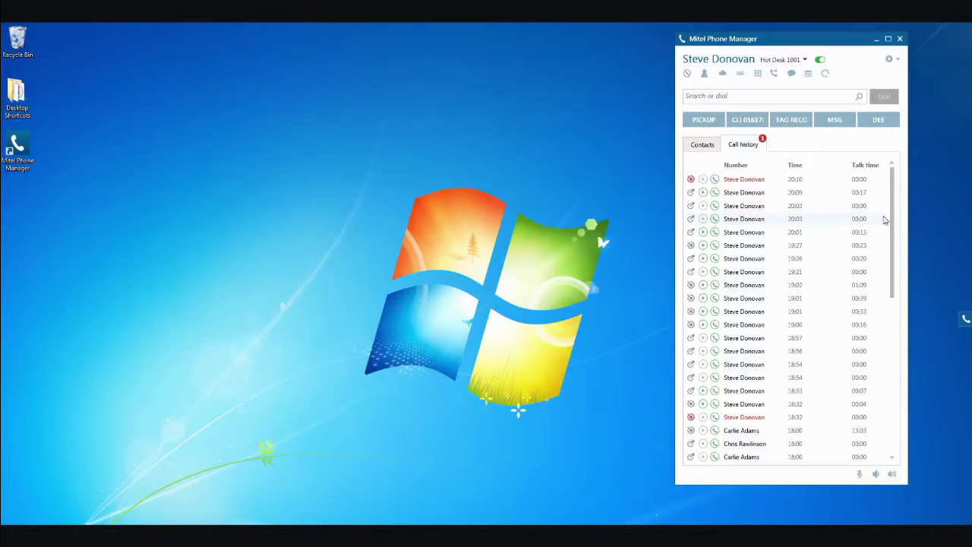
{"action": "scroll", "coordinate": [889, 212], "scroll_direction": "down", "scroll_amount": 2}
{"action": "scroll", "coordinate": [889, 210], "scroll_direction": "up", "scroll_amount": 3}
{"action": "left_click", "coordinate": [856, 437]}
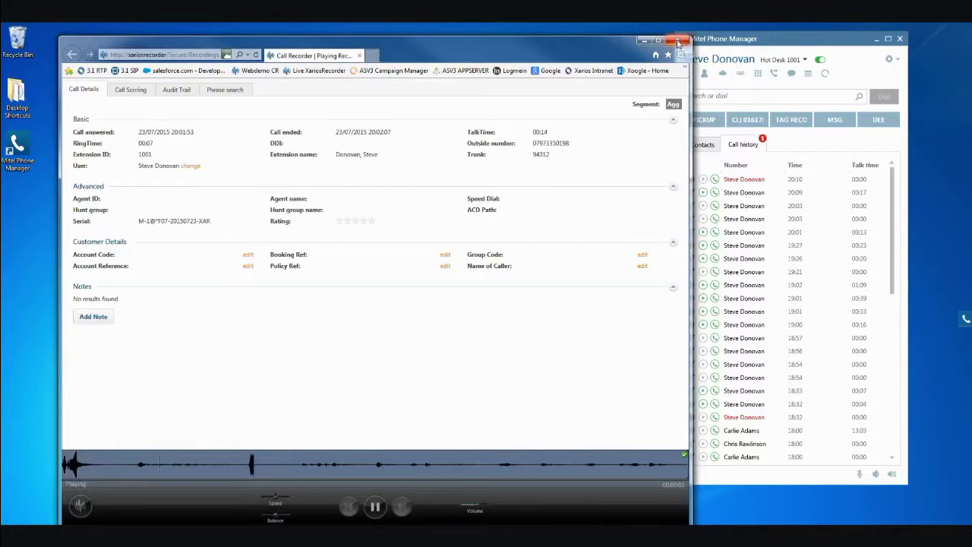
Close the Xarios Call Recorder browser window after the recording plays.
{"action": "left_click", "coordinate": [678, 42]}
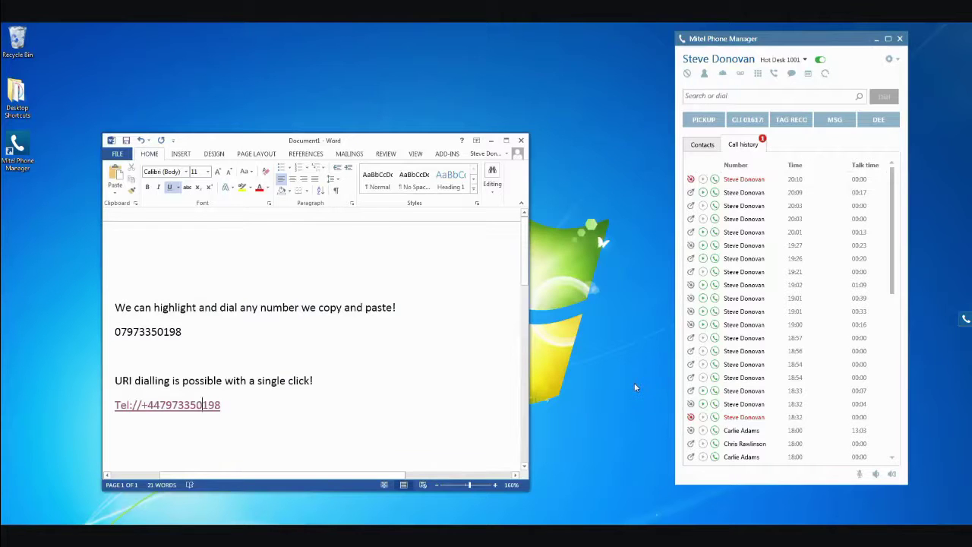
Select the phone number in the Word document, dial it via Phone Manager, then clear the call.
{"action": "left_click", "coordinate": [182, 332]}
{"action": "left_click_drag", "start_coordinate": [182, 332], "coordinate": [114, 332]}
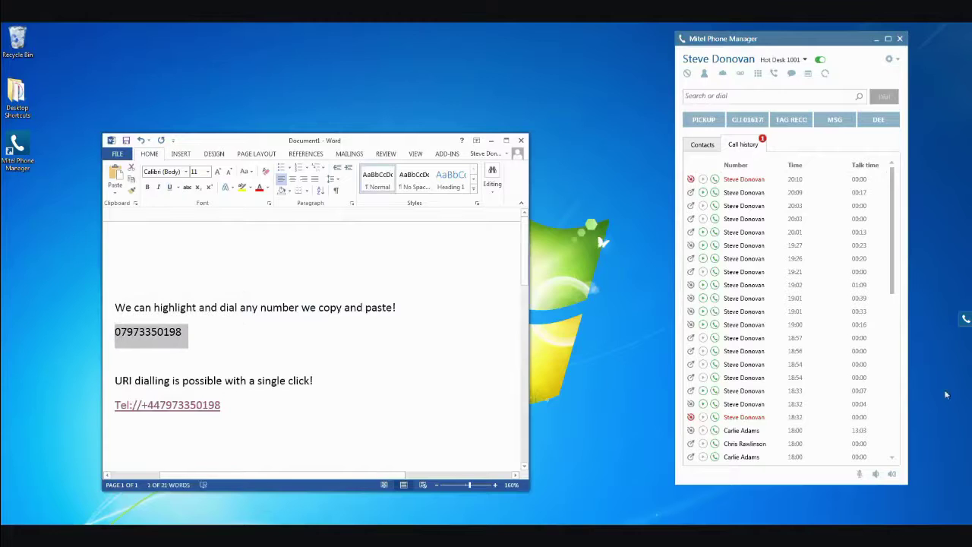
{"action": "double_click", "coordinate": [966, 321]}
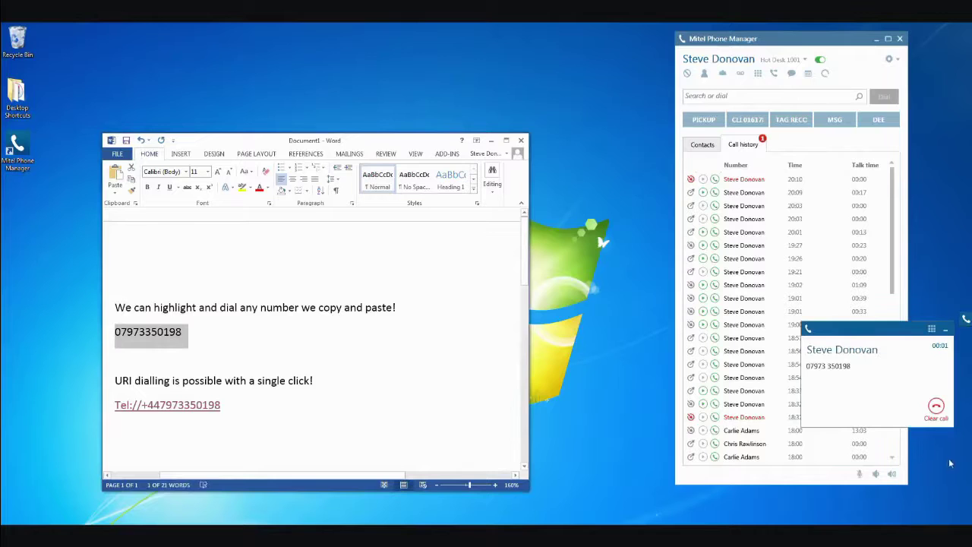
{"action": "left_click", "coordinate": [936, 407]}
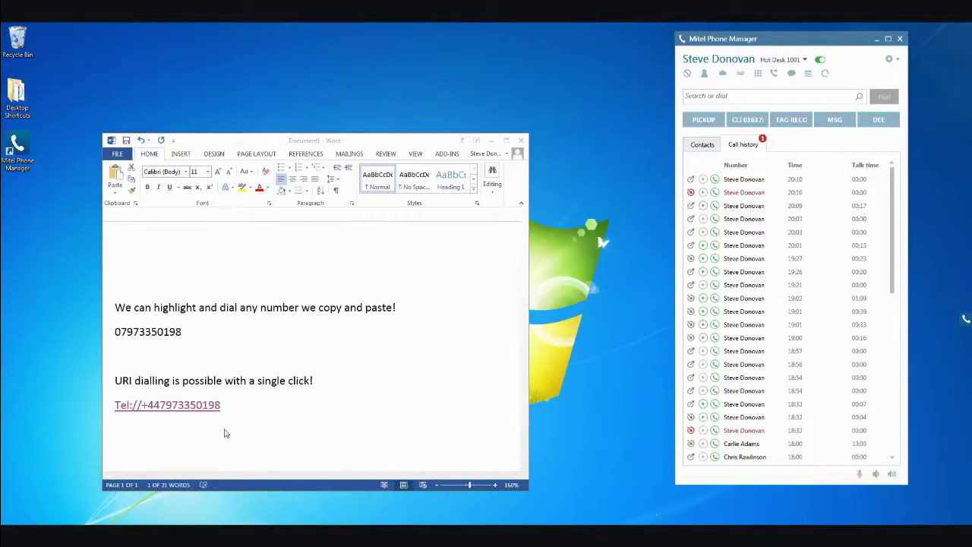
Dial the document's Tel link, hang up, and minimise Word.
{"action": "left_click", "coordinate": [203, 408]}
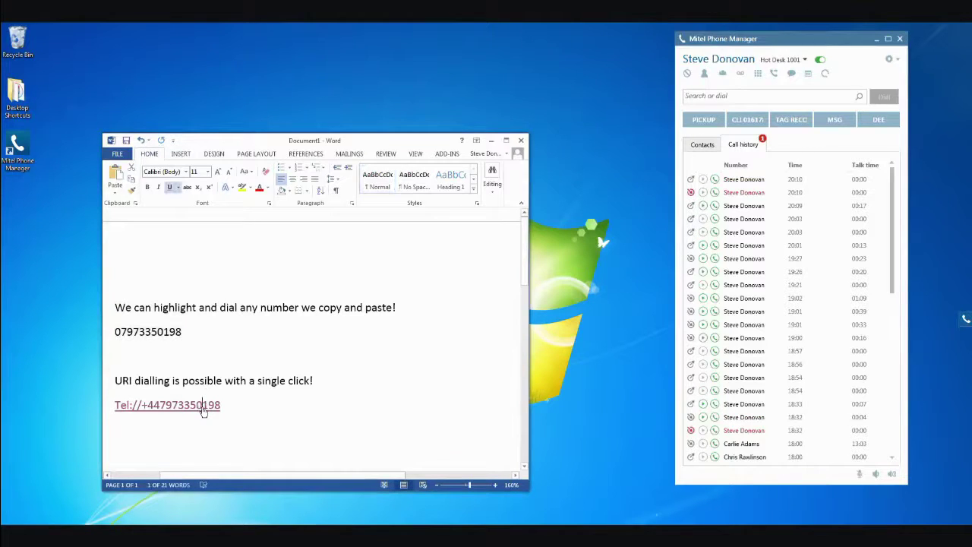
{"action": "left_click", "coordinate": [936, 408]}
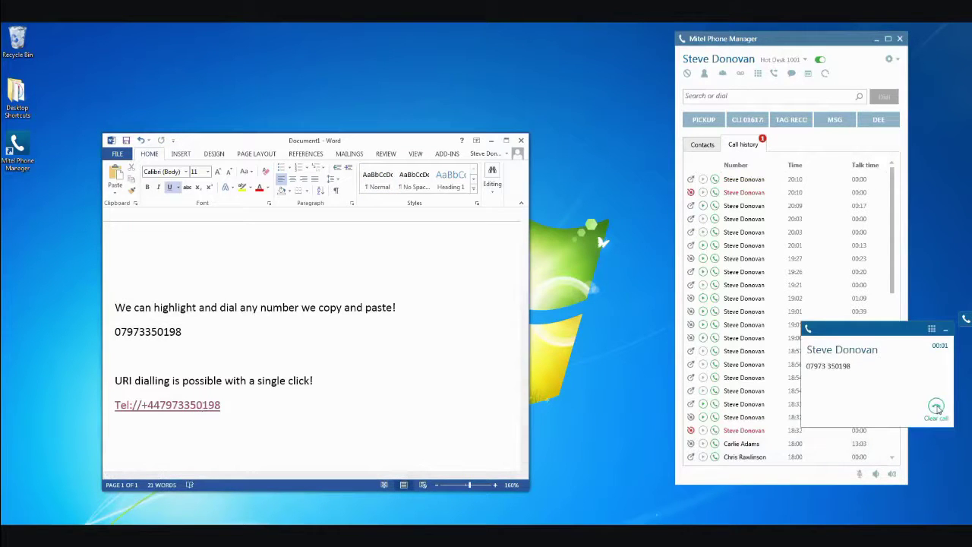
{"action": "left_click", "coordinate": [490, 141]}
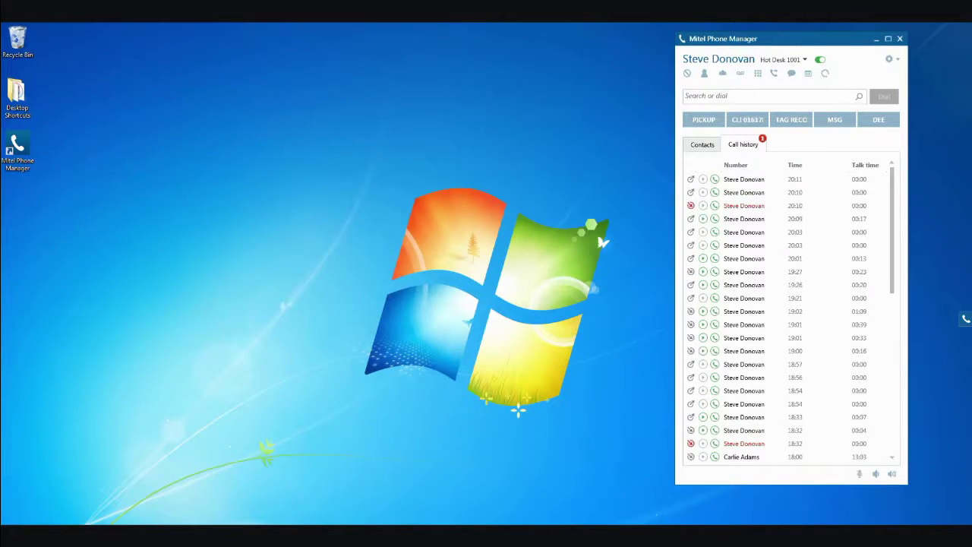
Call a contact from Outlook's contacts list through the Phone Manager menu, end the call, and minimise Outlook.
{"action": "left_click", "coordinate": [230, 519]}
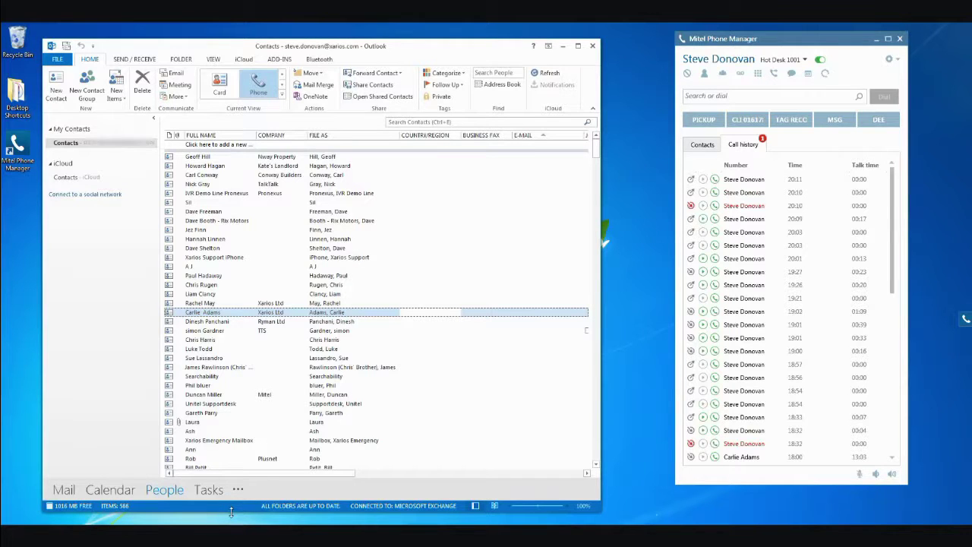
{"action": "right_click", "coordinate": [244, 312]}
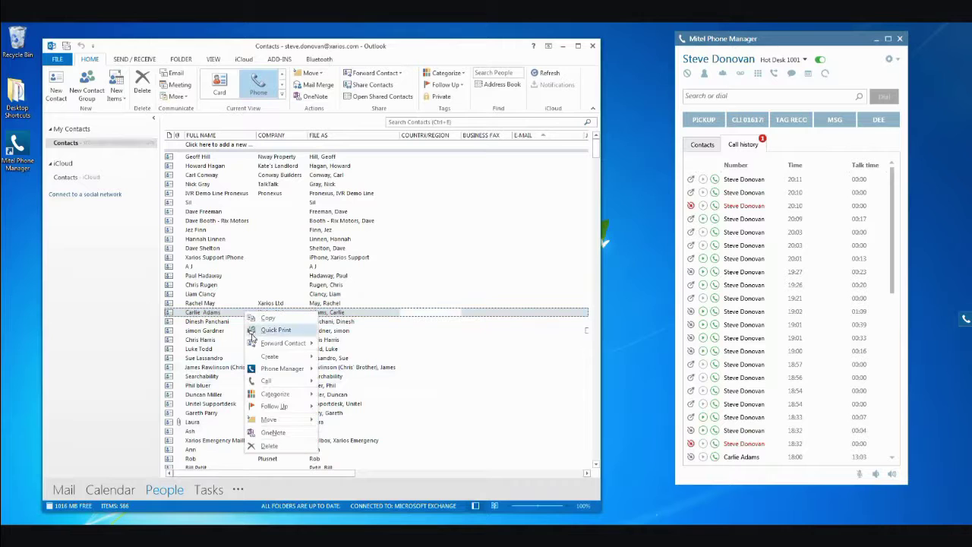
{"action": "mouse_move", "coordinate": [287, 370]}
{"action": "left_click", "coordinate": [360, 370]}
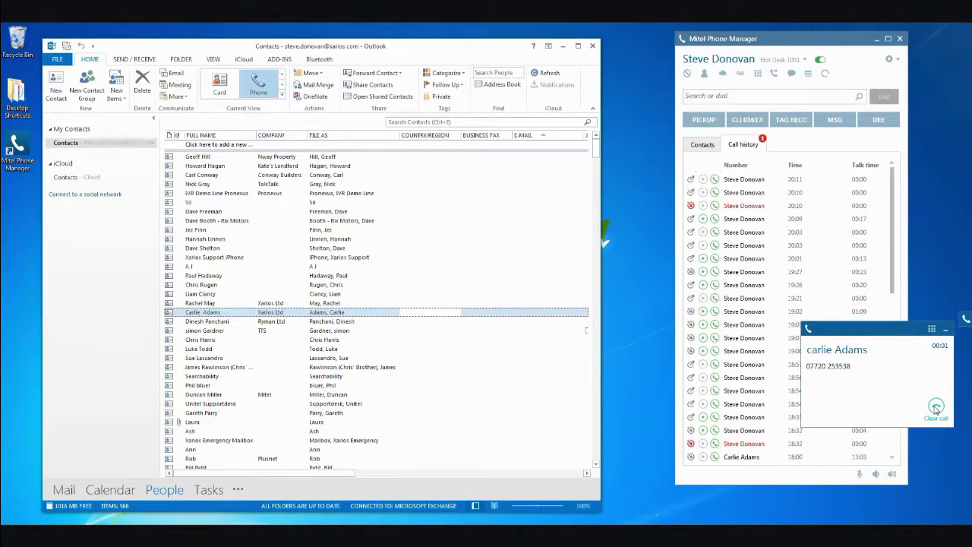
{"action": "left_click", "coordinate": [936, 407]}
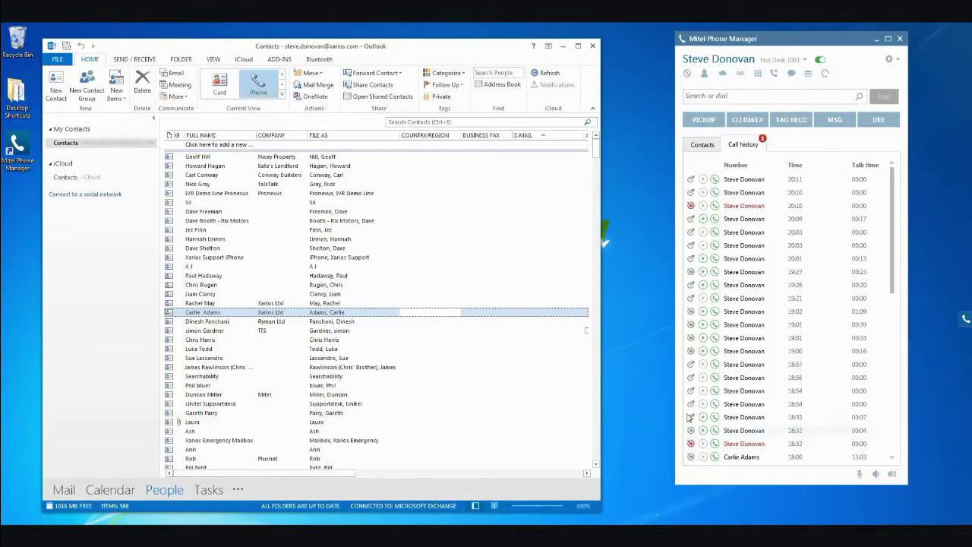
{"action": "left_click", "coordinate": [563, 47]}
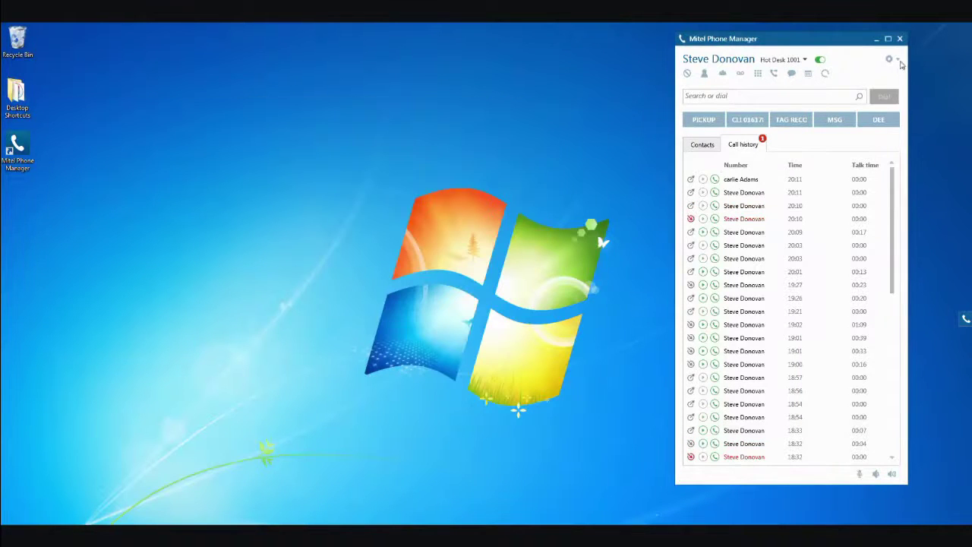
{"action": "left_click", "coordinate": [898, 60]}
{"action": "left_click", "coordinate": [900, 71]}
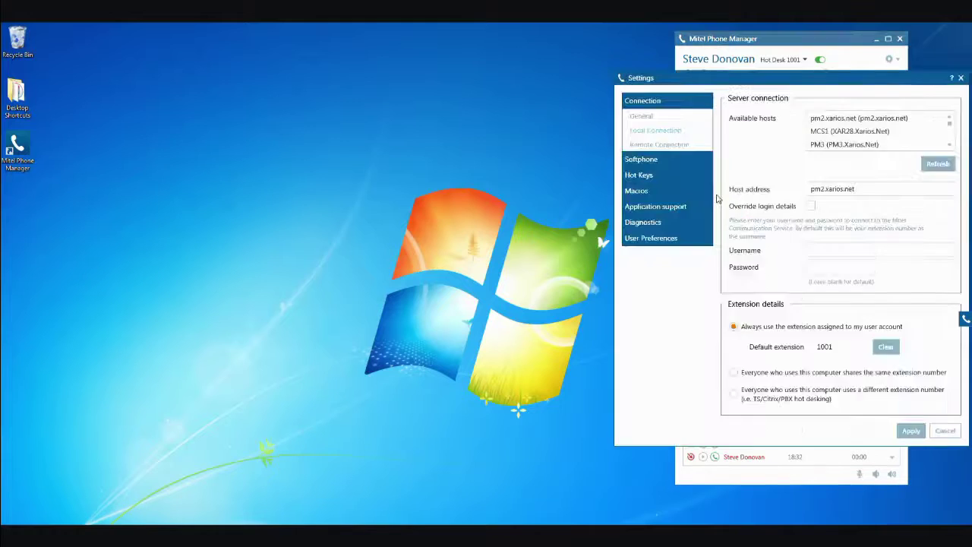
{"action": "left_click", "coordinate": [687, 206]}
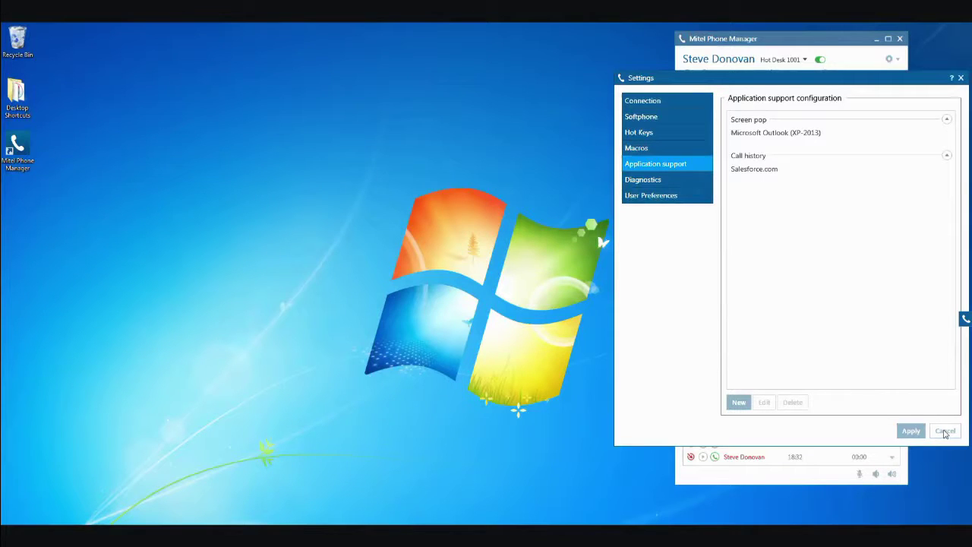
{"action": "left_click", "coordinate": [671, 152]}
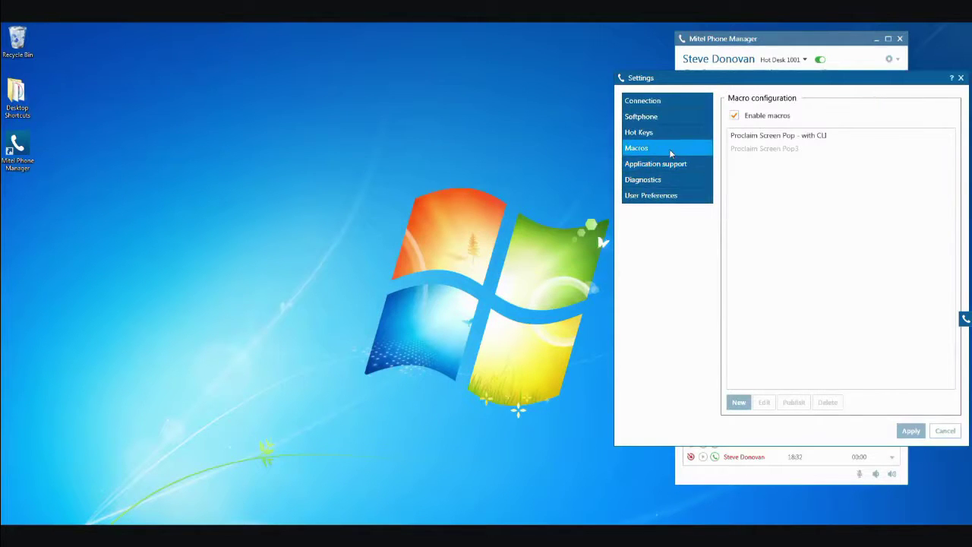
{"action": "left_click", "coordinate": [773, 140]}
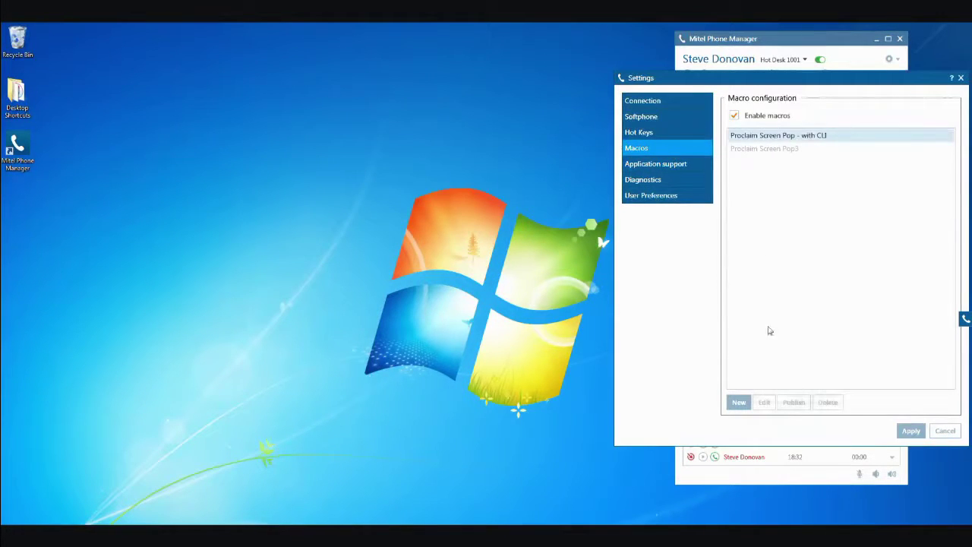
{"action": "left_click", "coordinate": [945, 431]}
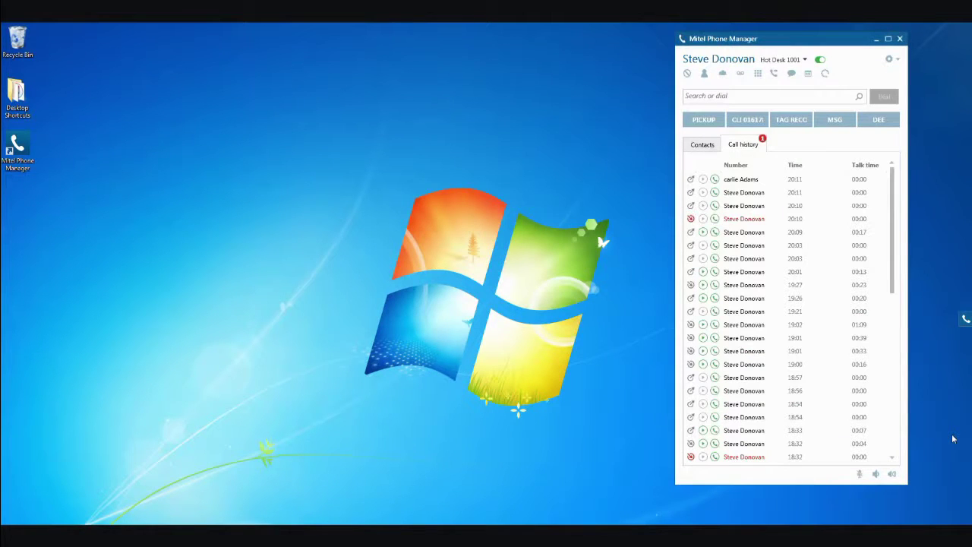